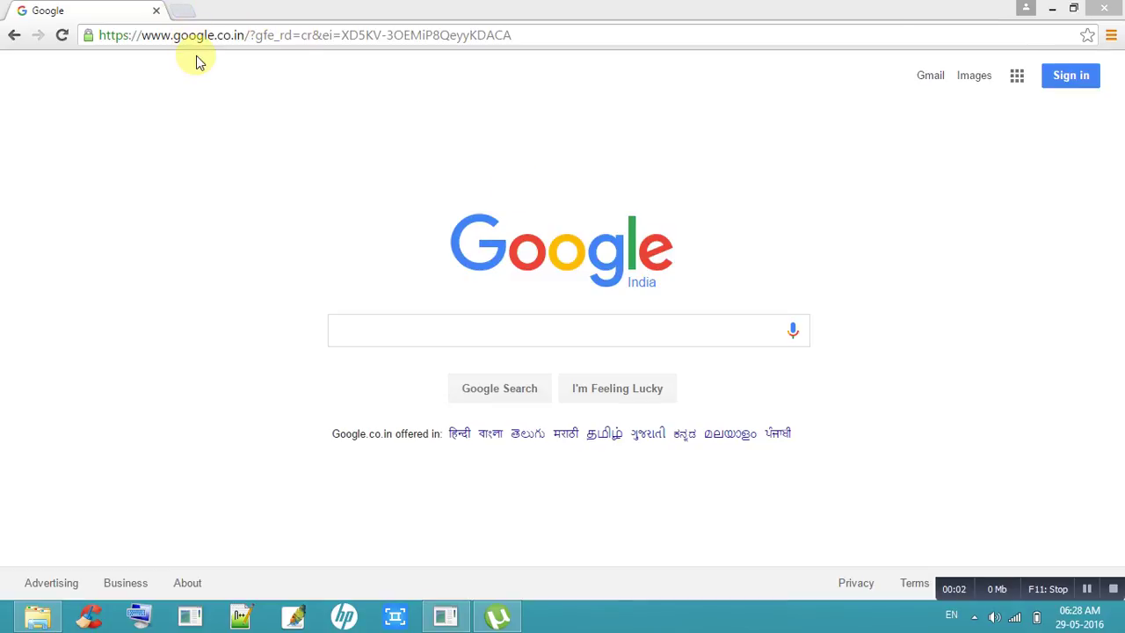
Replace the Google homepage address with the autocompleted fb.com and load it
click(205, 39)
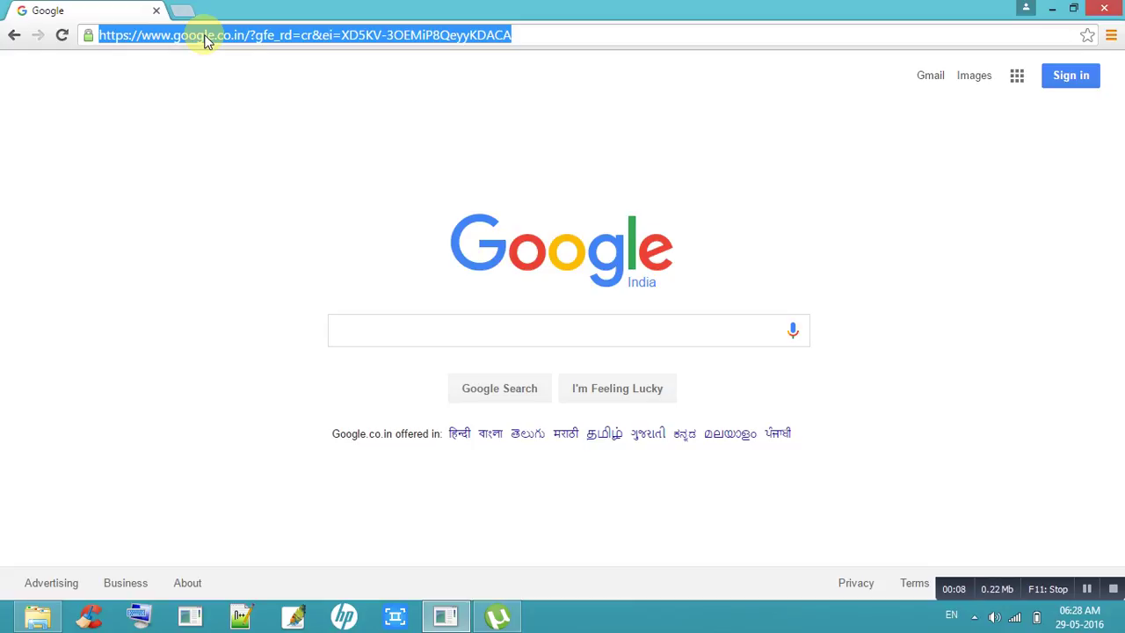
text(f)
key(Return)
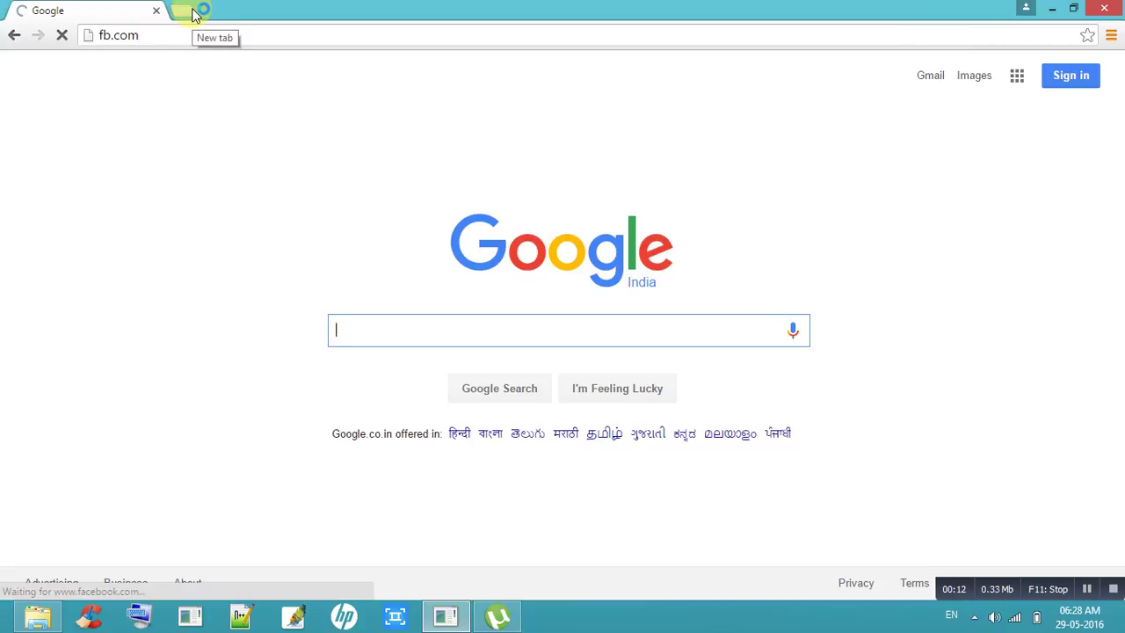
Add an extra blank tab, then return to the Facebook login tab
click(195, 12)
click(123, 8)
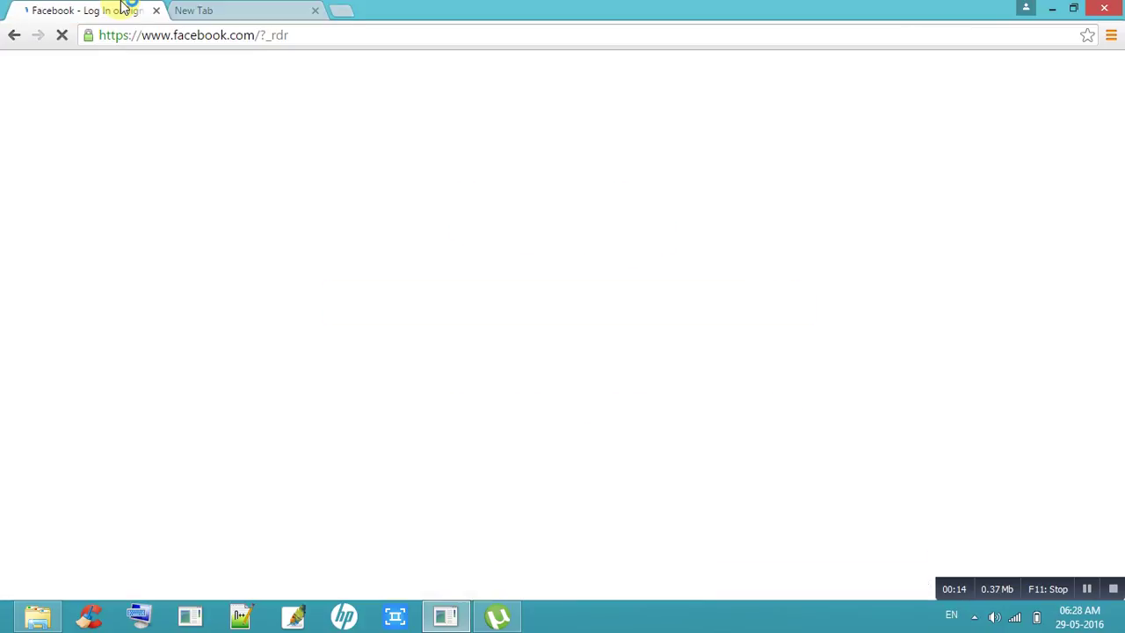
click(234, 14)
click(126, 9)
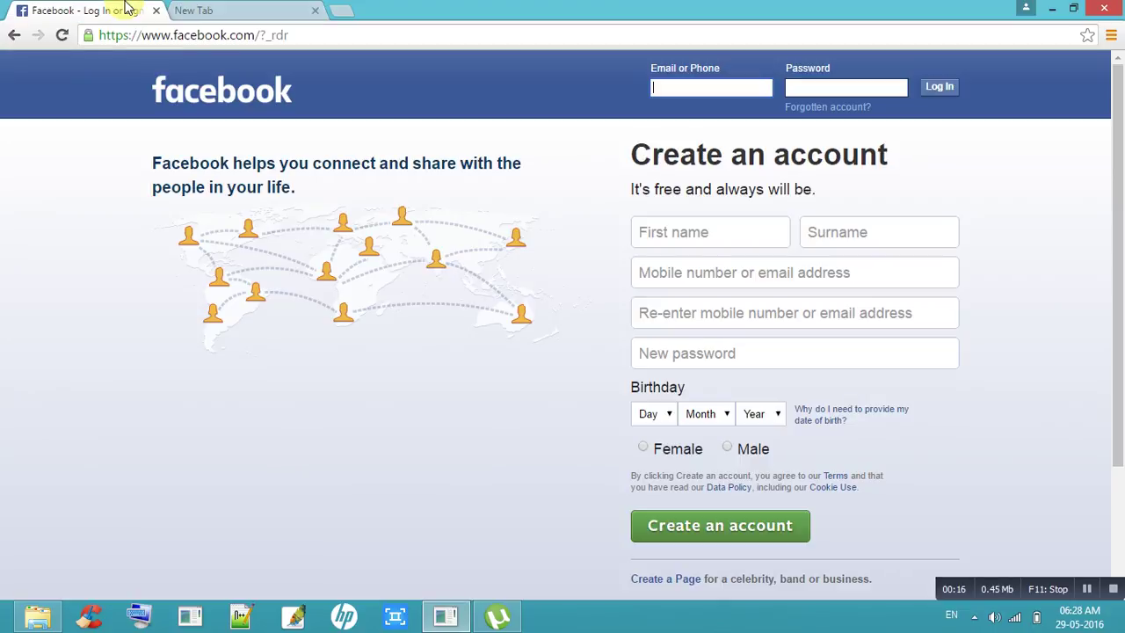
Log in with the saved account e-mail suggestion and the account password
click(658, 87)
text(m)
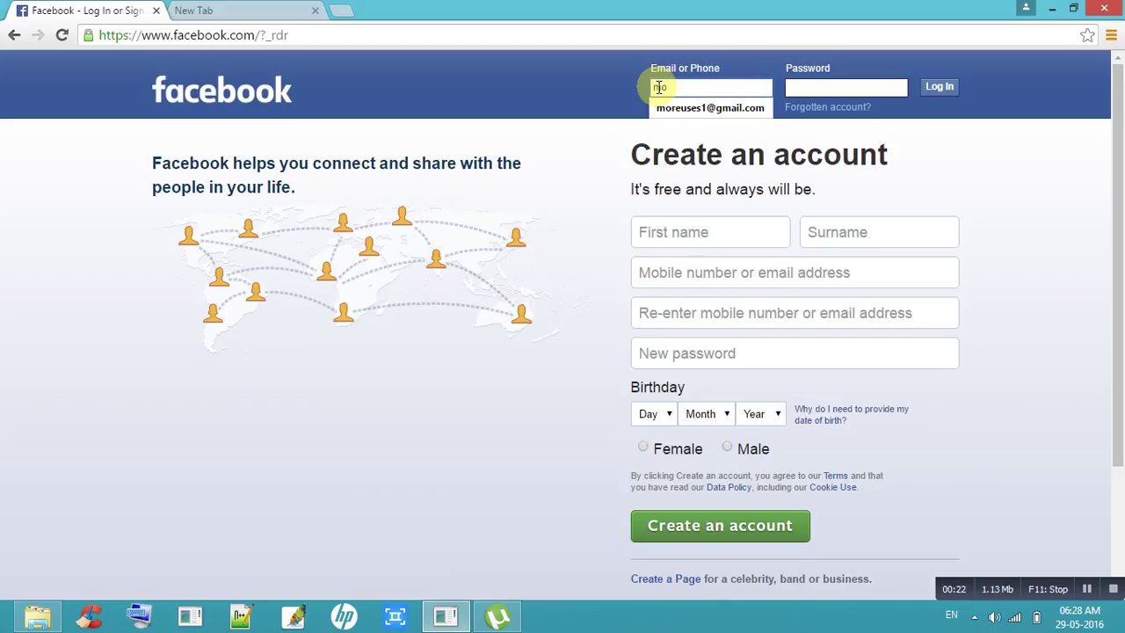
text(o)
click(668, 109)
click(807, 91)
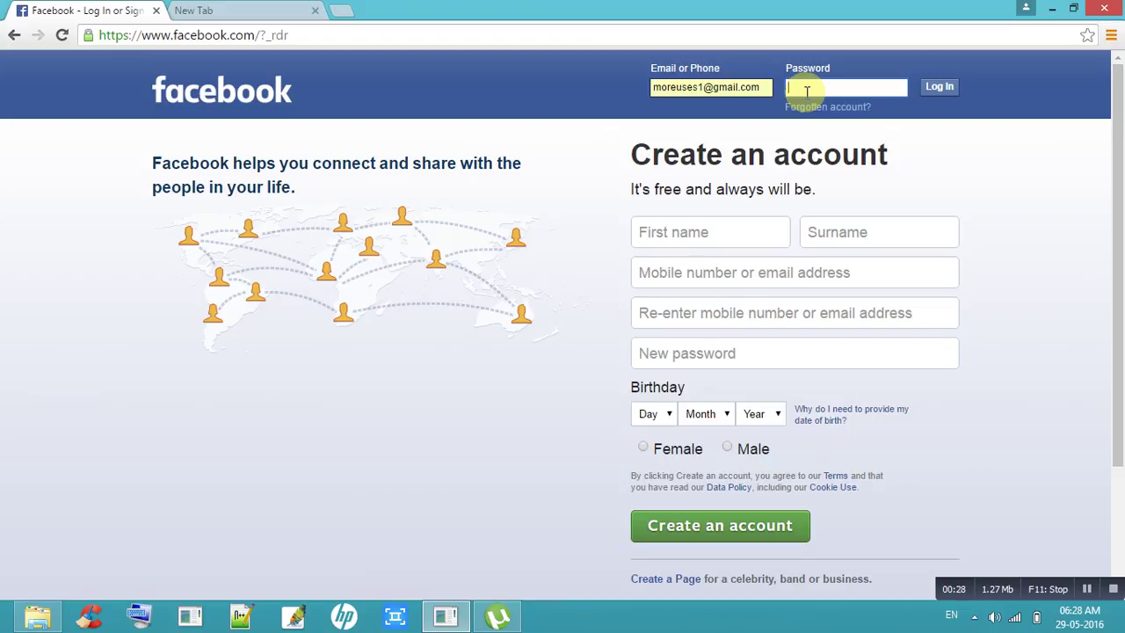
text(****)
key(Return)
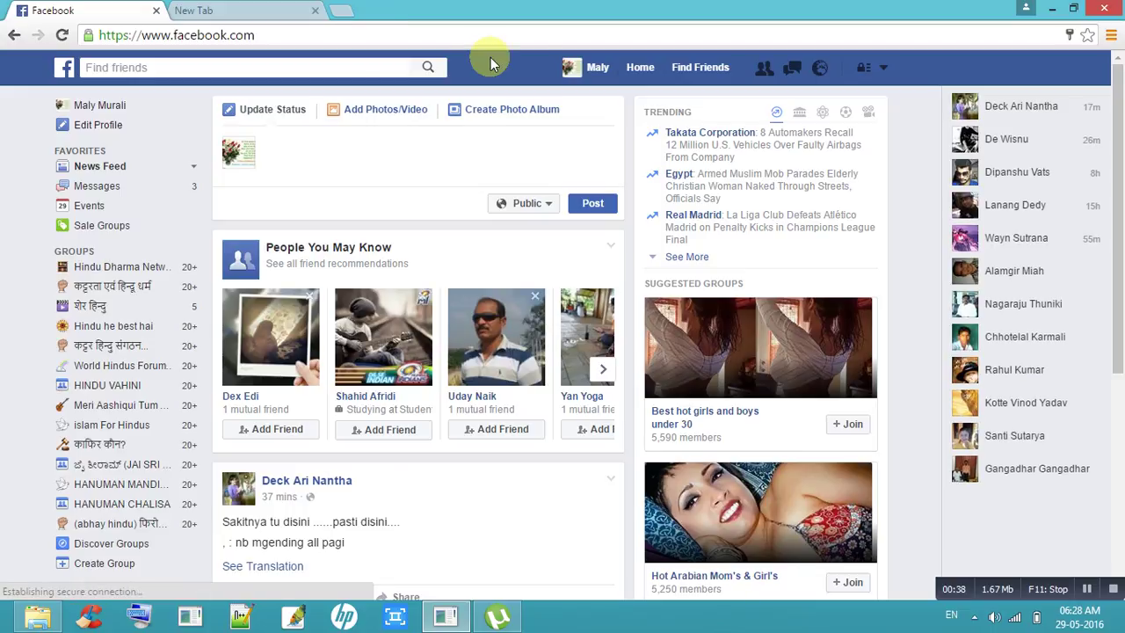
Go to account Settings from the top-bar menu and switch to the Language section
click(878, 77)
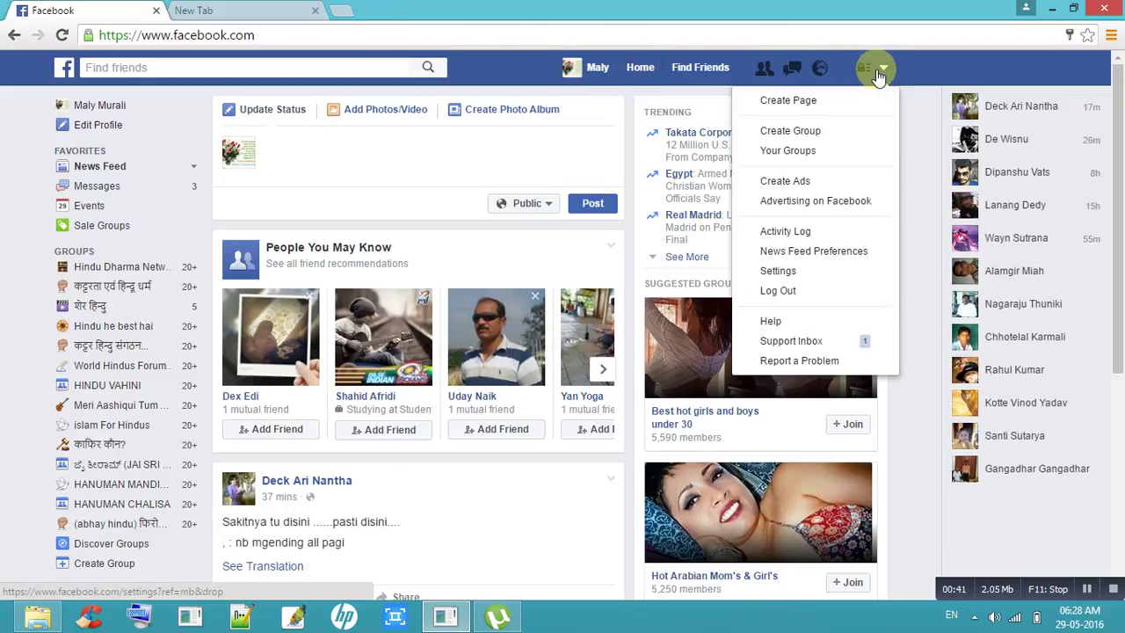
click(799, 279)
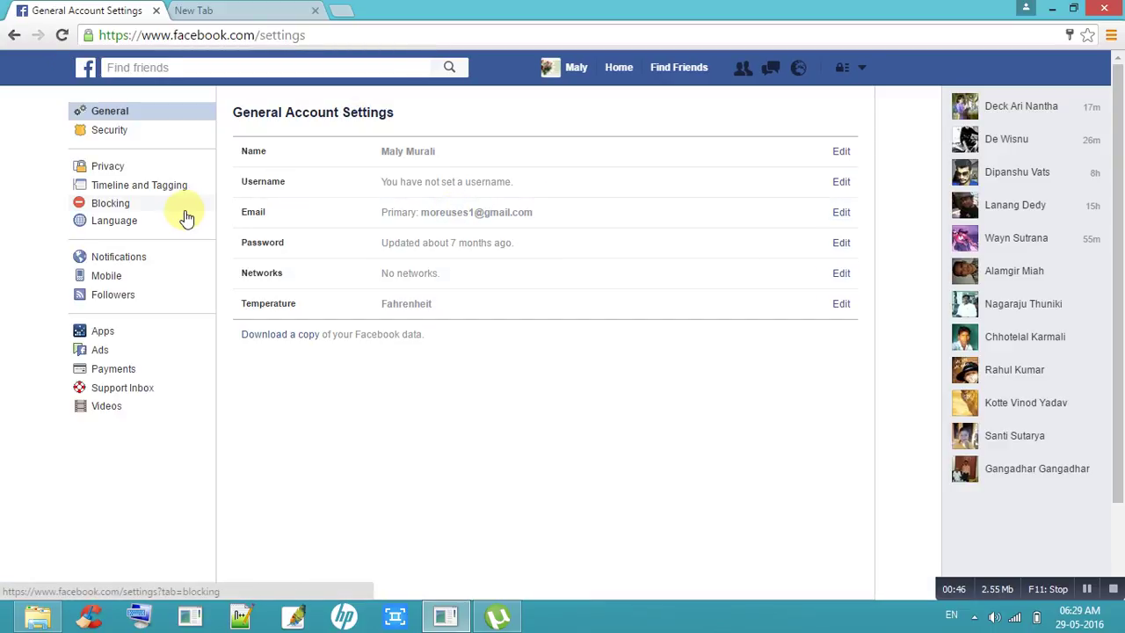
click(128, 229)
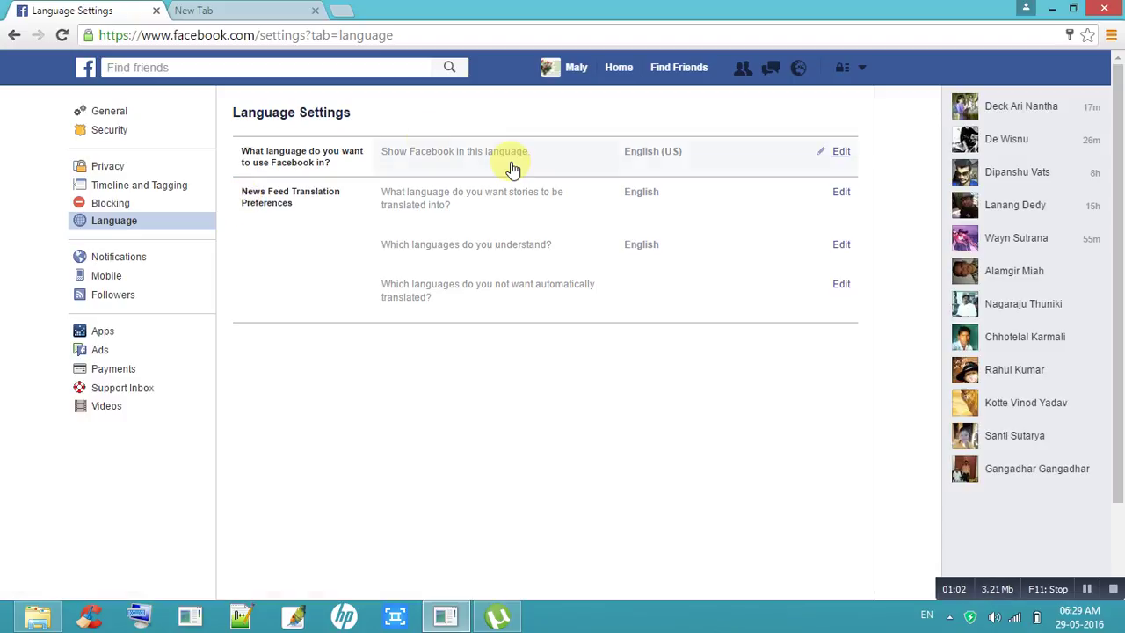
Start editing the 'What language do you want to use Facebook in?' setting
click(842, 155)
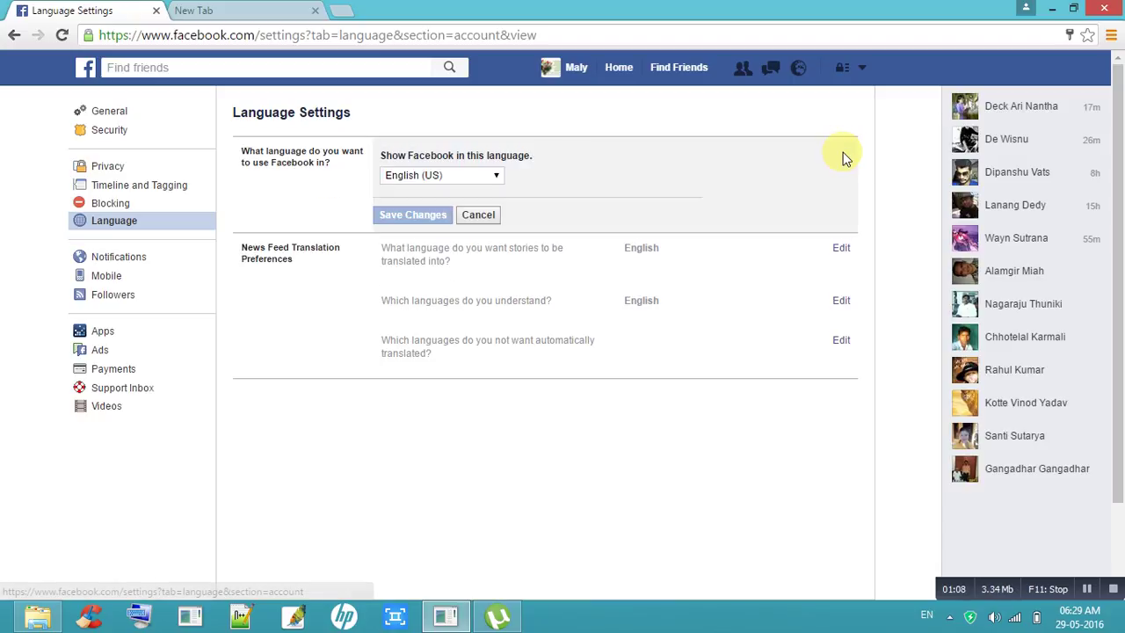
Change the Facebook interface language from English (US) to Marathi (मराठी) and save it
click(461, 174)
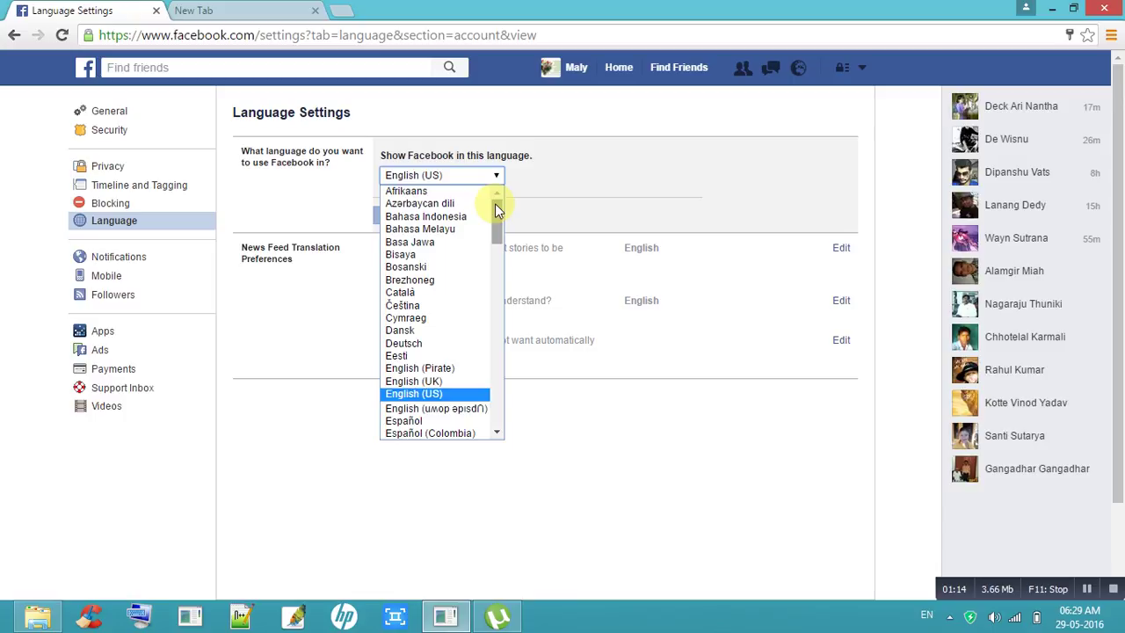
drag(495, 205, 499, 253)
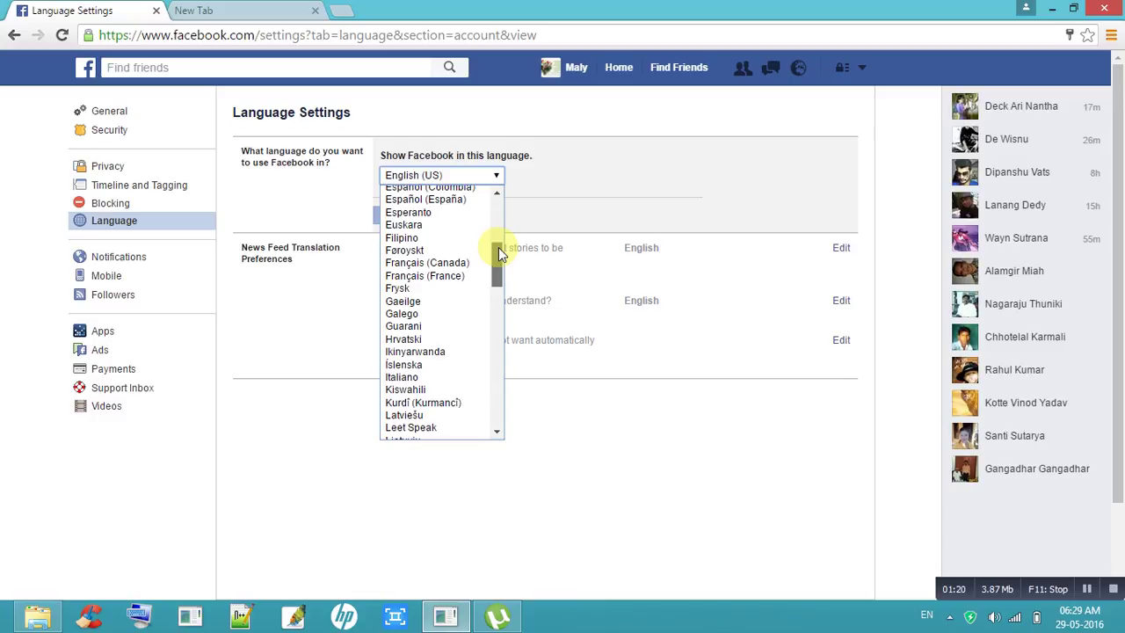
drag(498, 247, 500, 262)
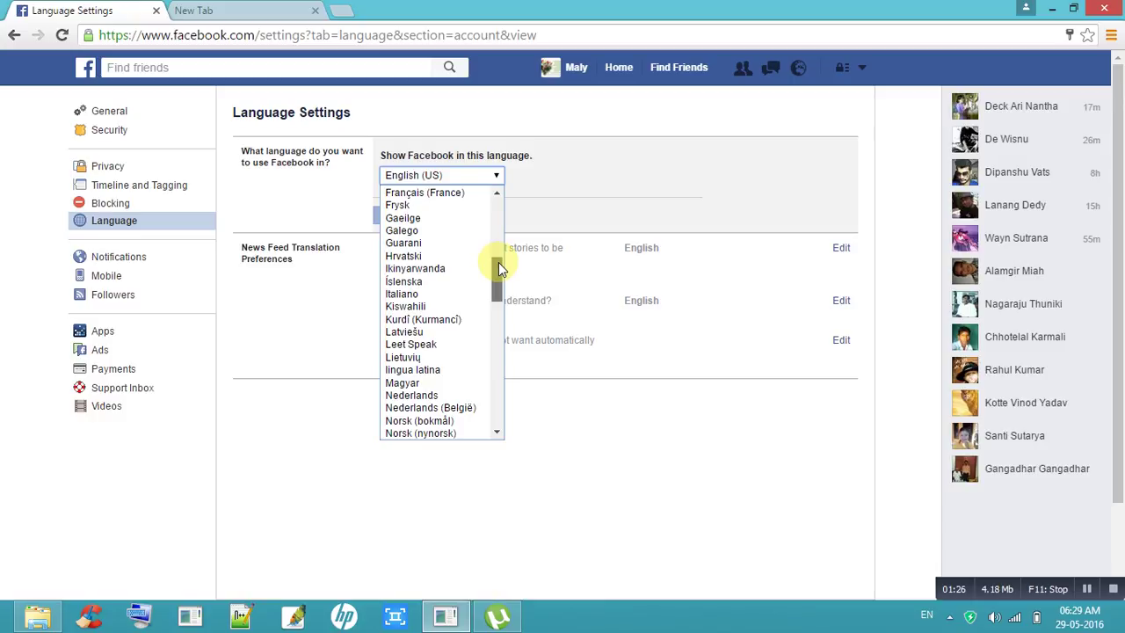
drag(498, 270, 497, 203)
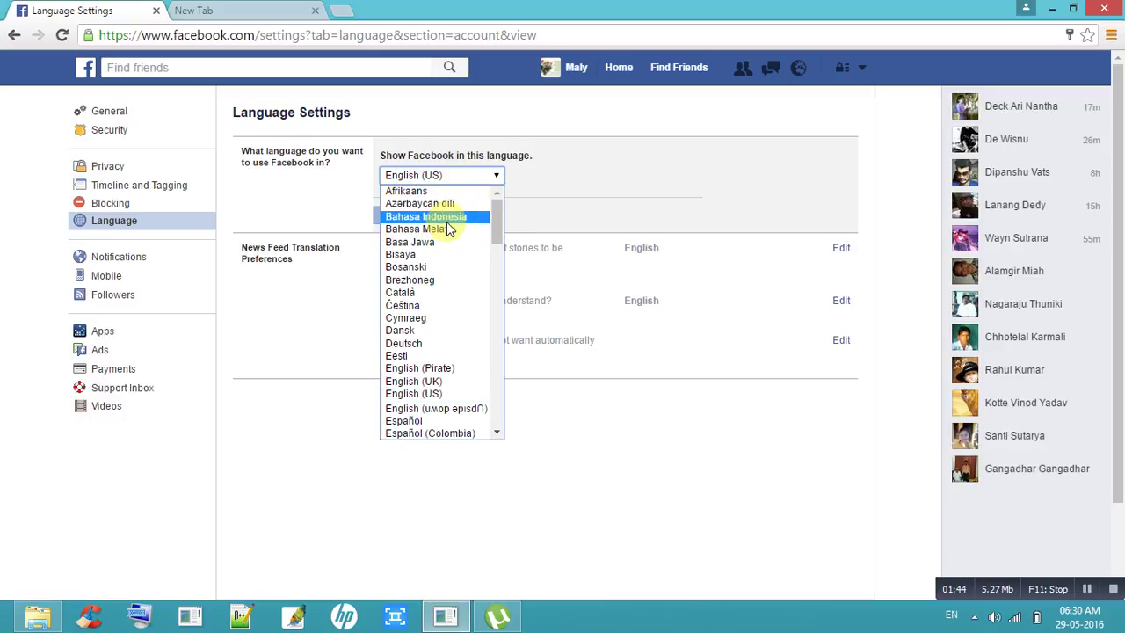
drag(499, 217, 501, 361)
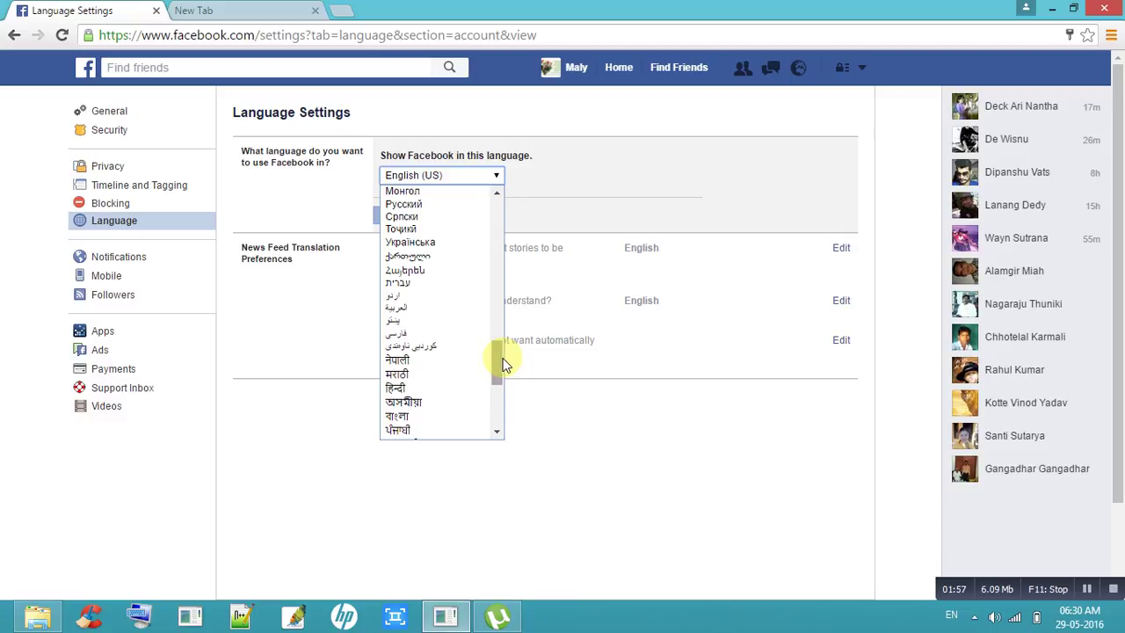
click(439, 376)
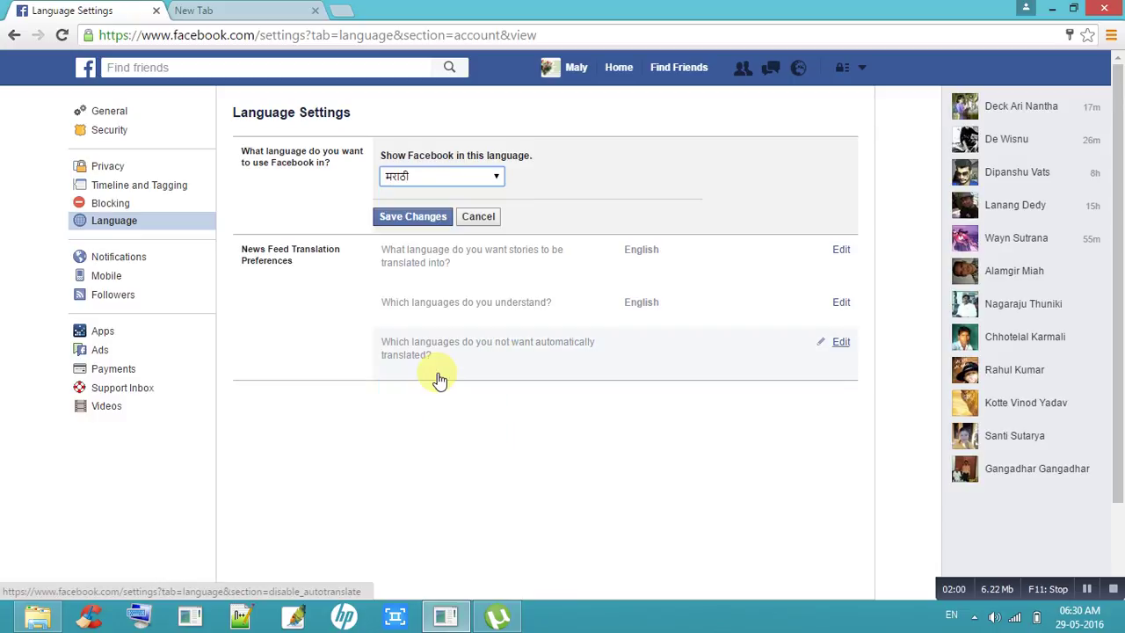
click(422, 217)
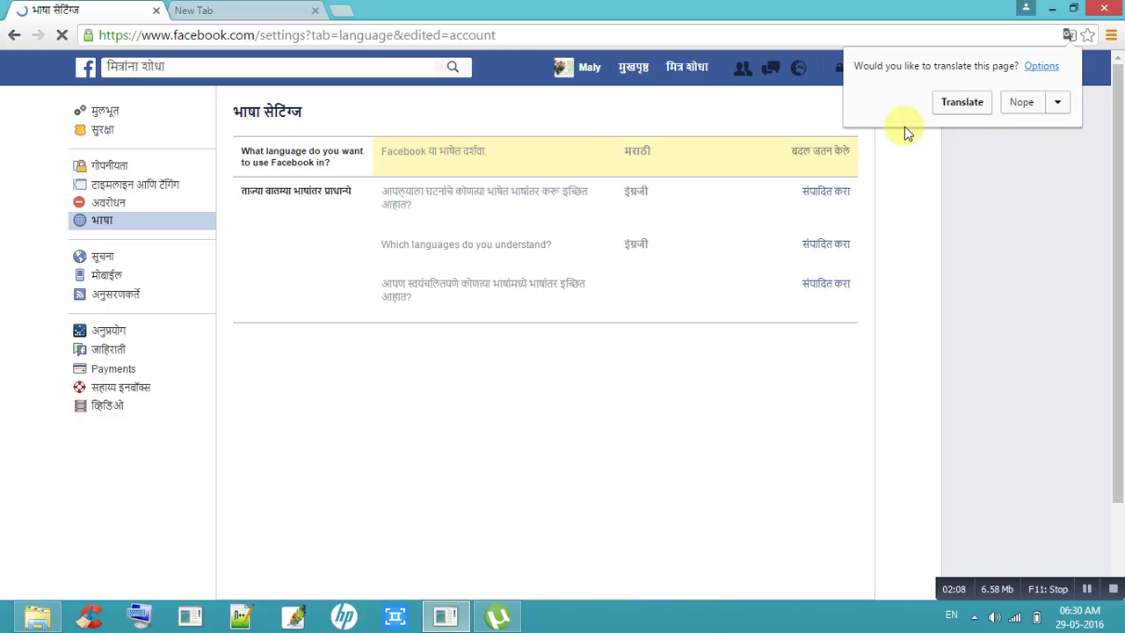
Decline Chrome's translation of the Marathi page, go to Home, and bring up the profile link's options
click(1022, 102)
click(631, 70)
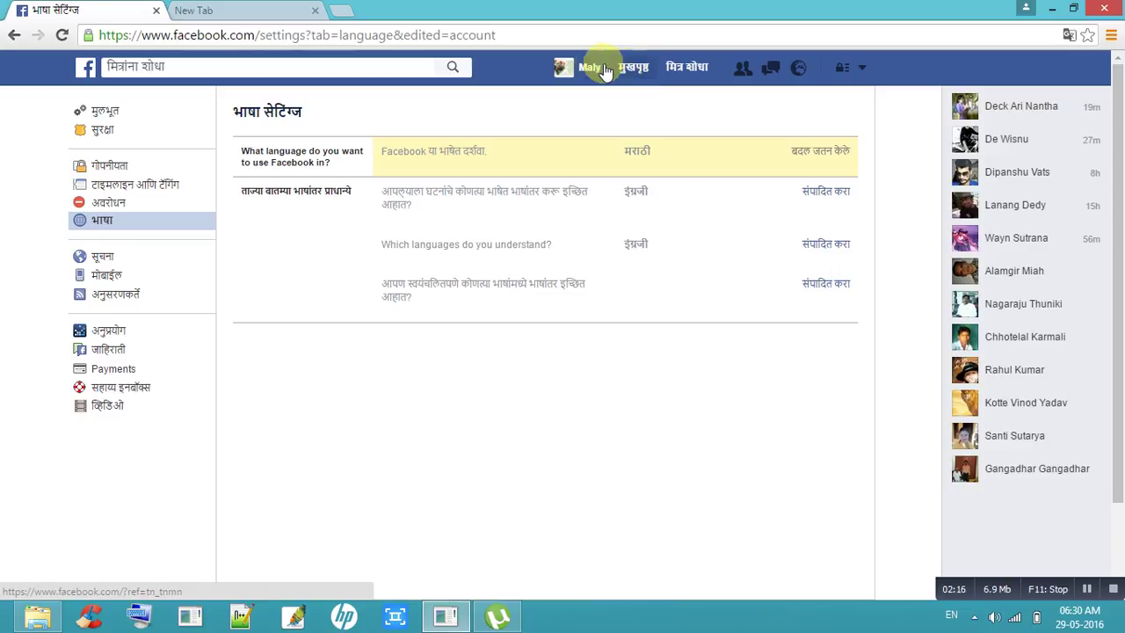
right_click(588, 70)
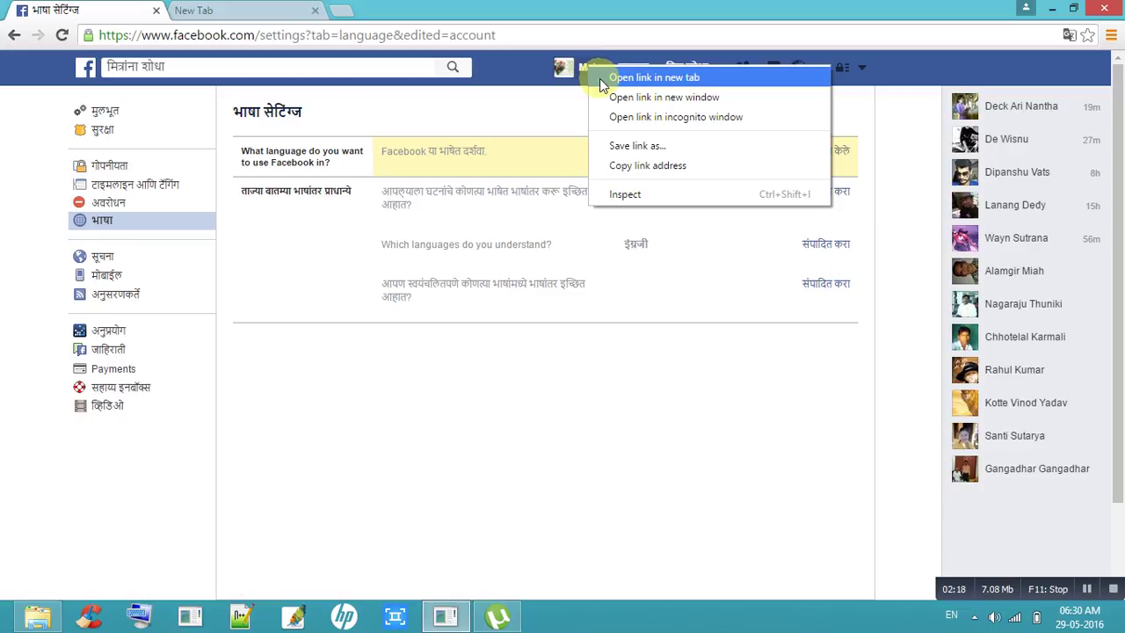
click(603, 78)
click(251, 9)
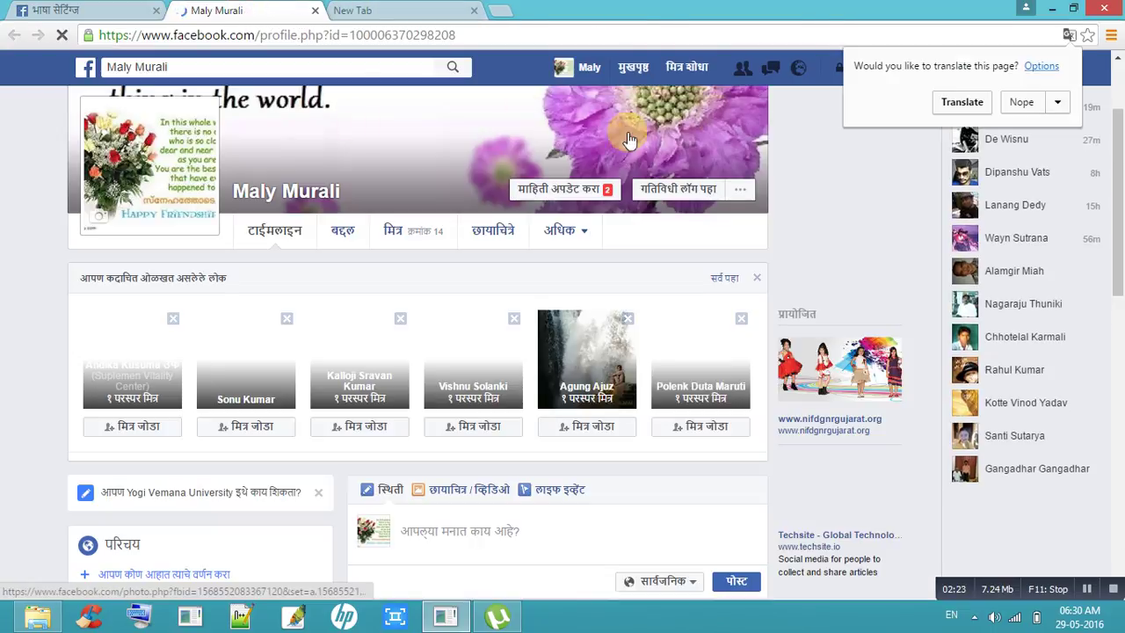
click(1029, 104)
drag(1119, 141, 835, 25)
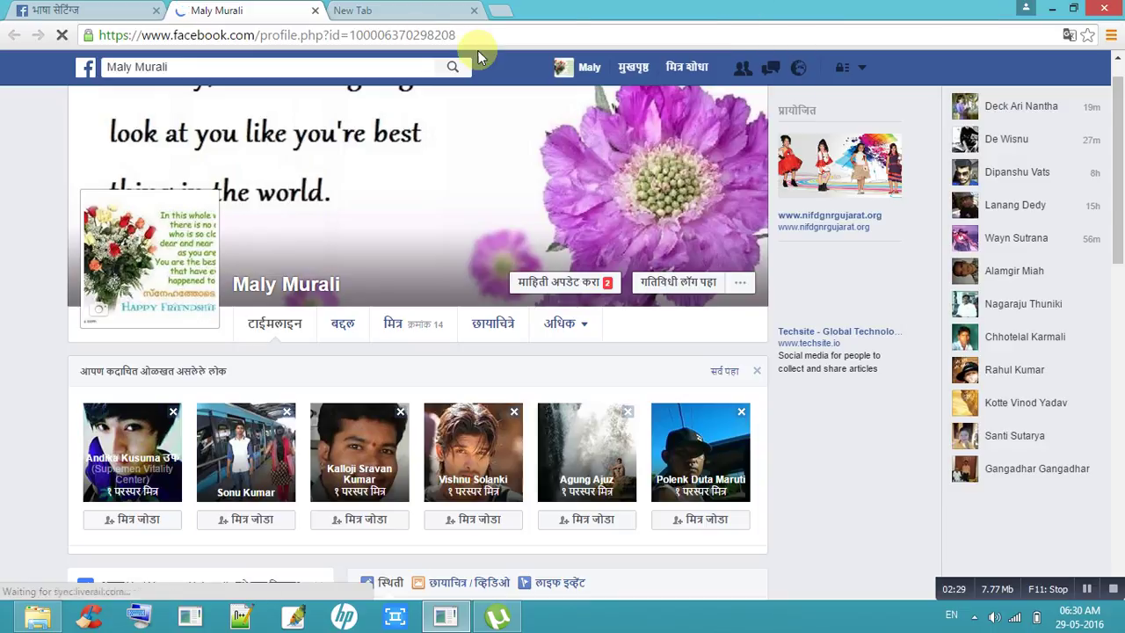
click(315, 10)
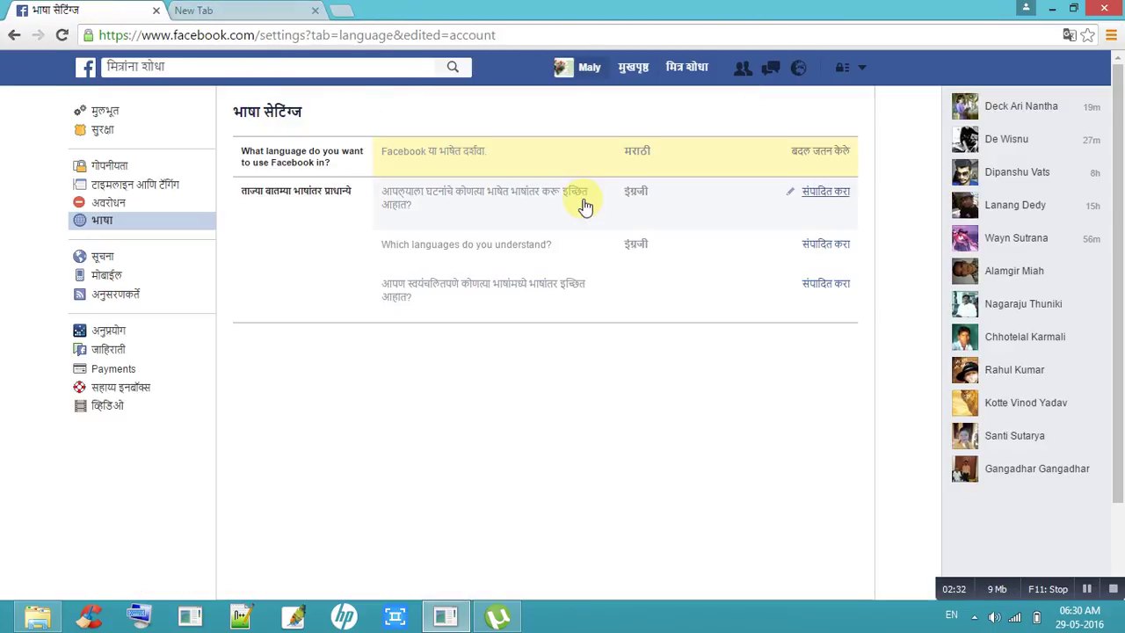
Change the Facebook display language from Marathi back to English (US) and save it
click(826, 151)
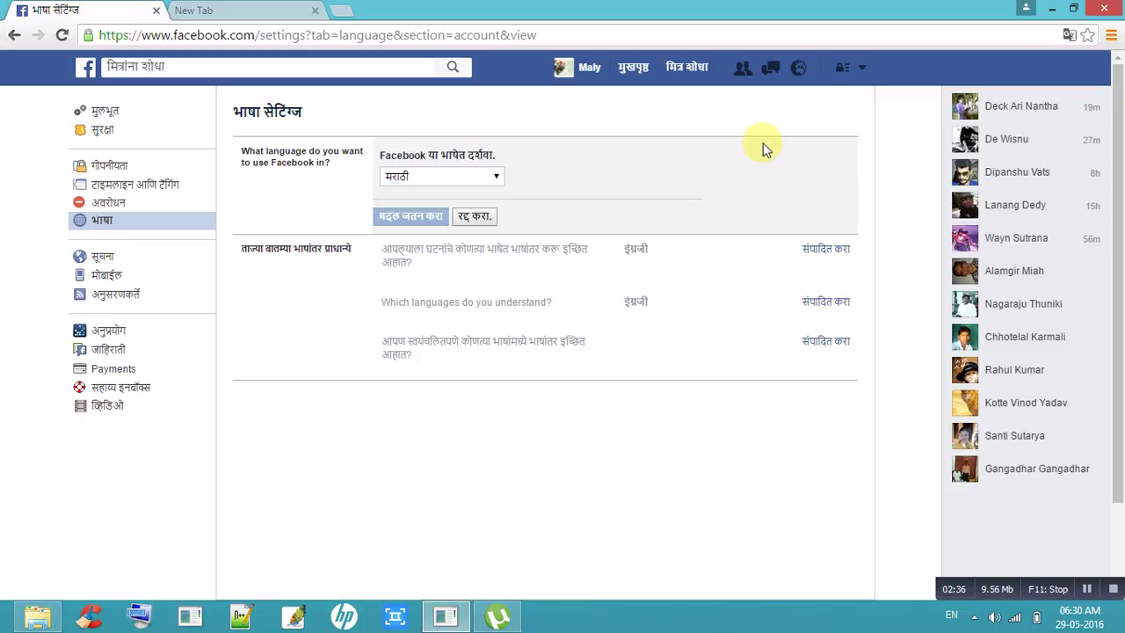
click(498, 176)
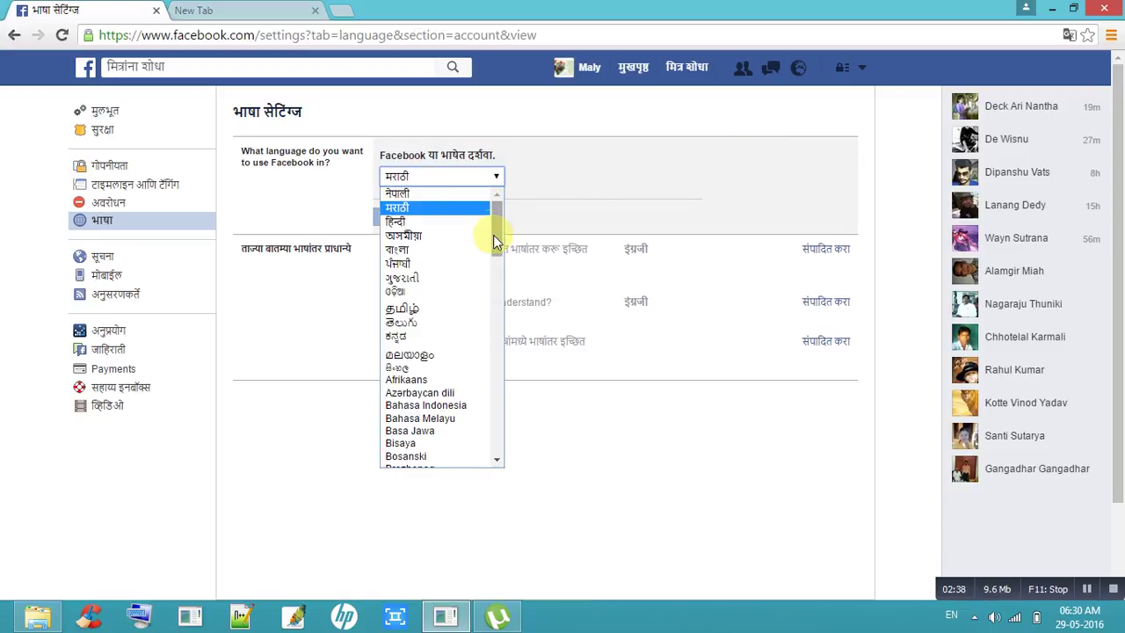
drag(493, 230, 498, 282)
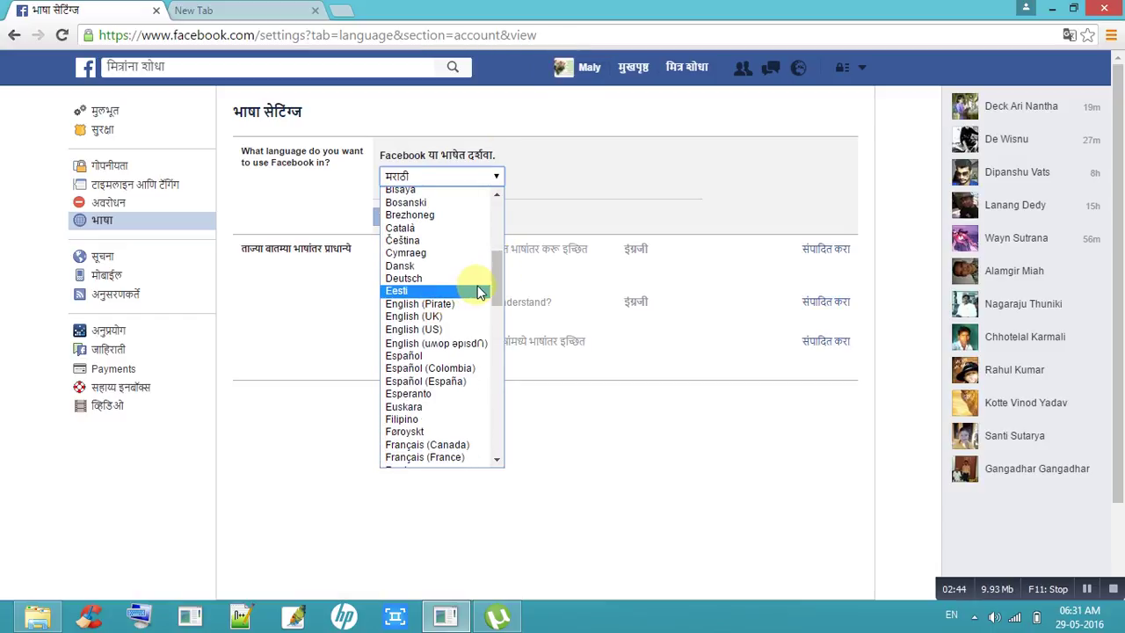
click(457, 328)
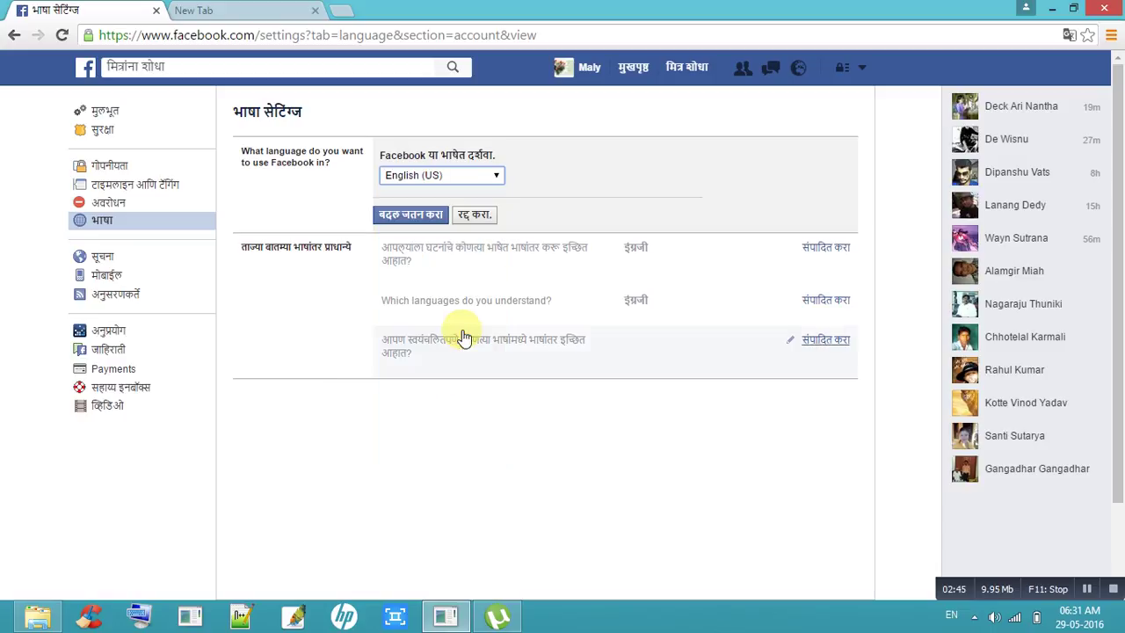
click(417, 215)
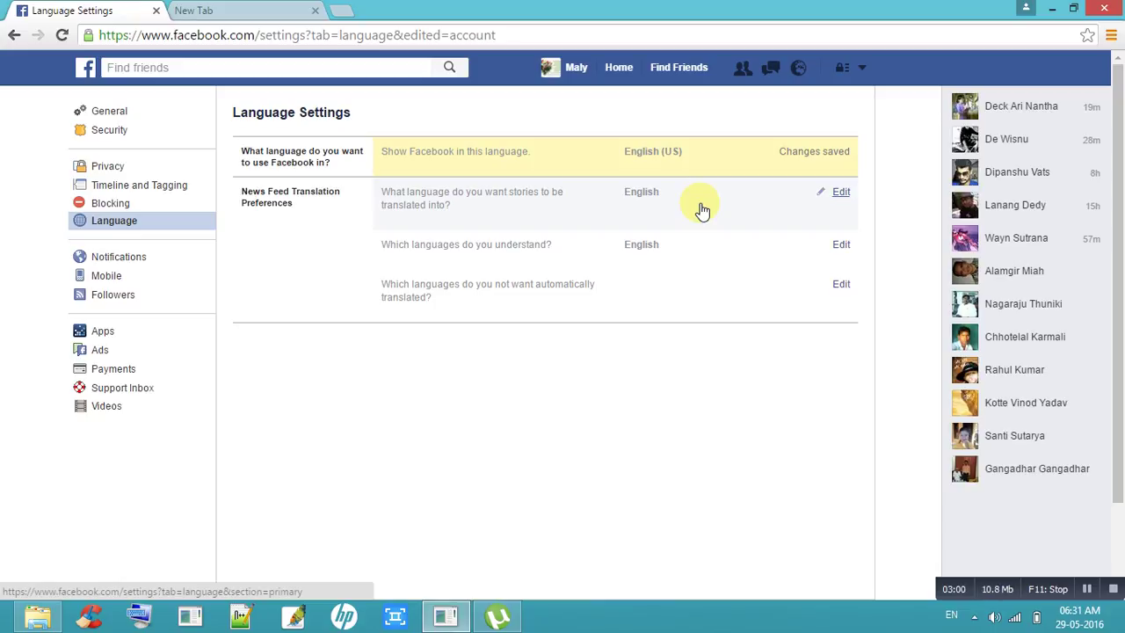
Set the News Feed translation language to Français and save it
click(842, 194)
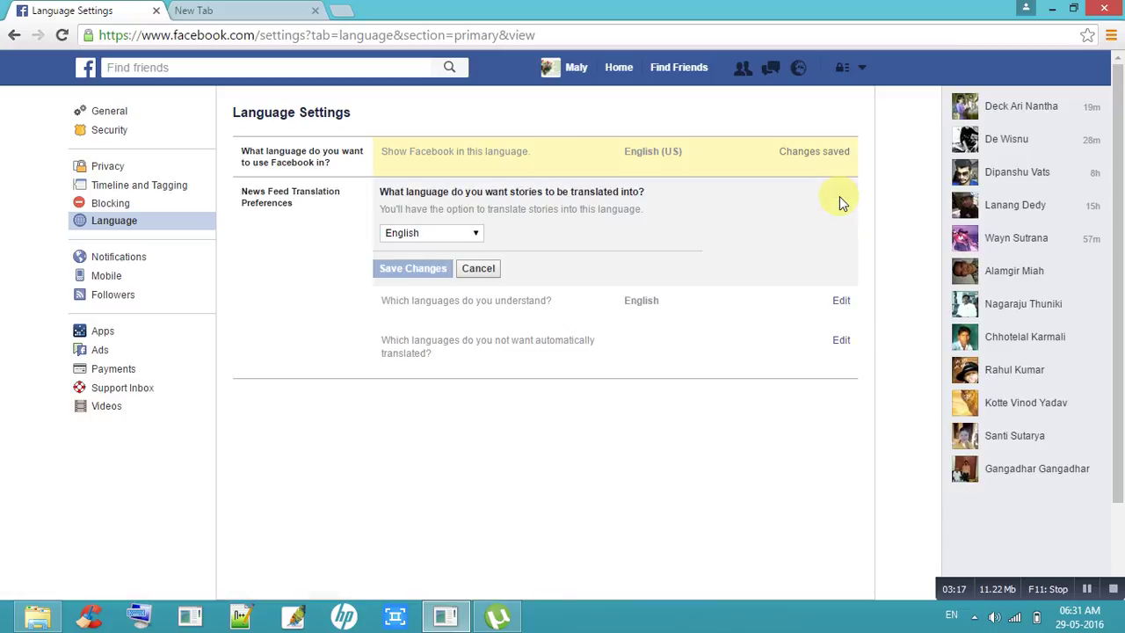
click(477, 234)
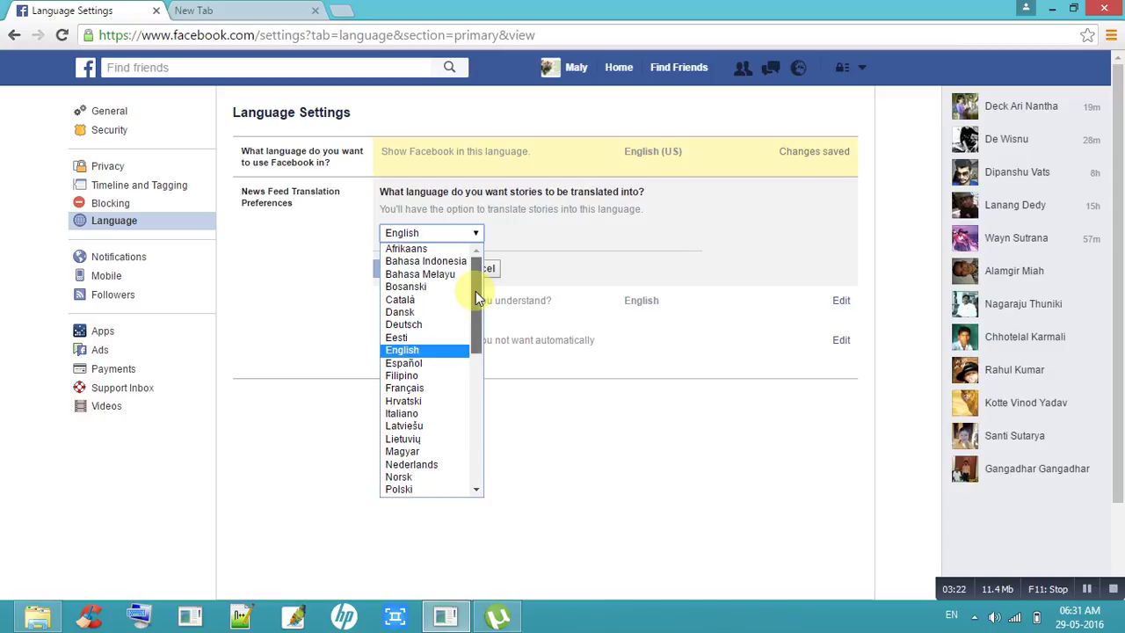
mouse_move(475, 291)
mouse_down()
mouse_move(485, 419)
mouse_move(481, 299)
mouse_up()
click(479, 234)
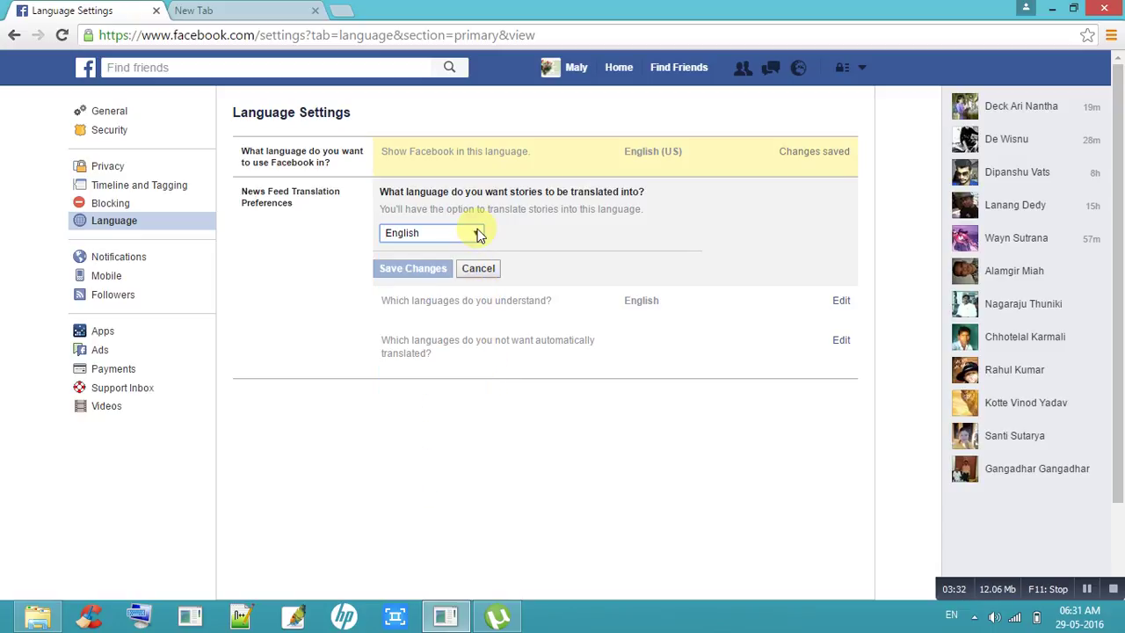
click(479, 234)
drag(480, 322, 482, 358)
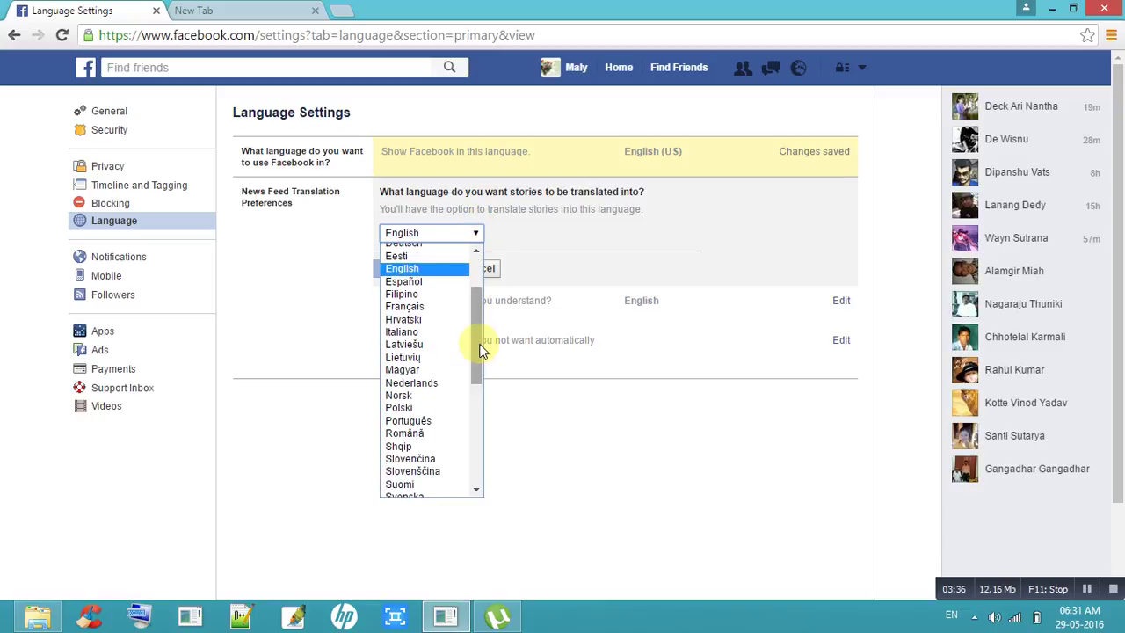
click(425, 307)
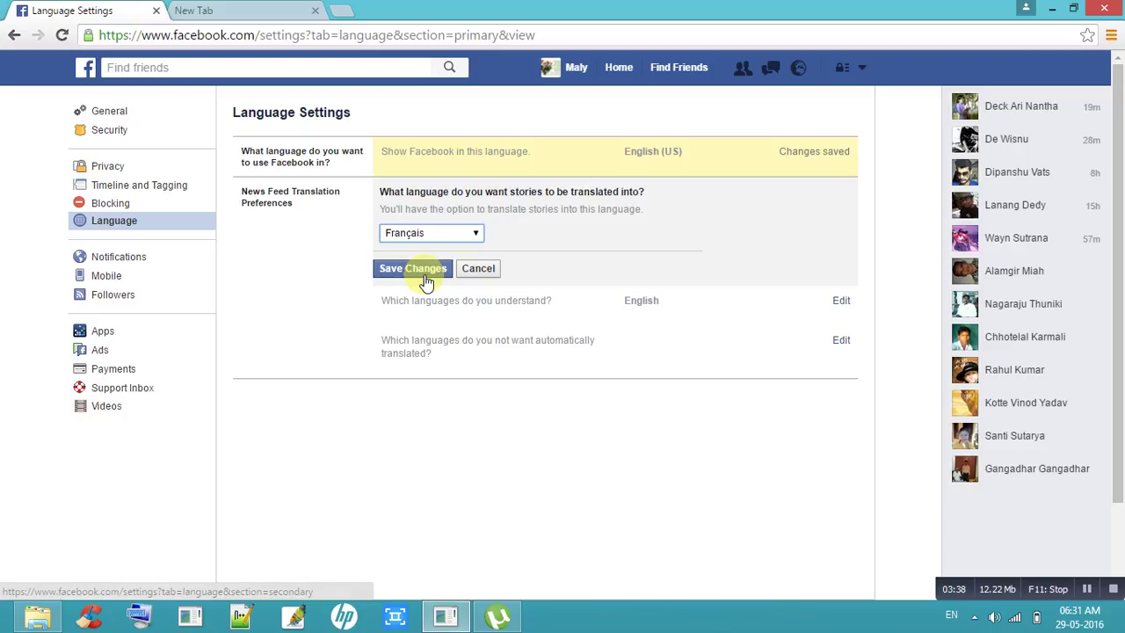
click(427, 276)
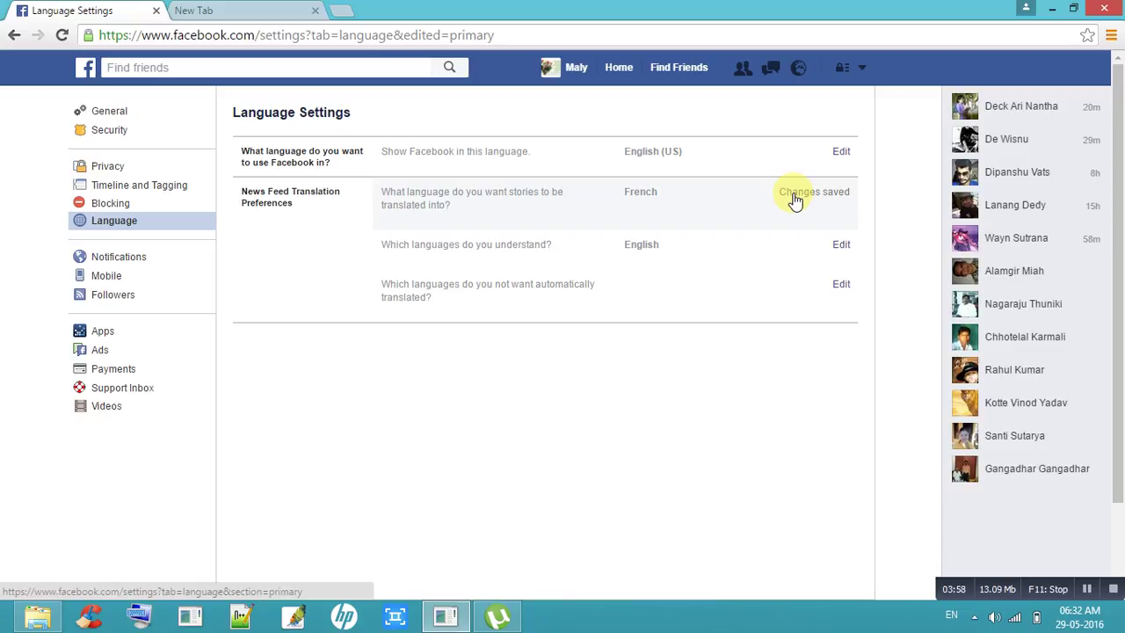
click(794, 200)
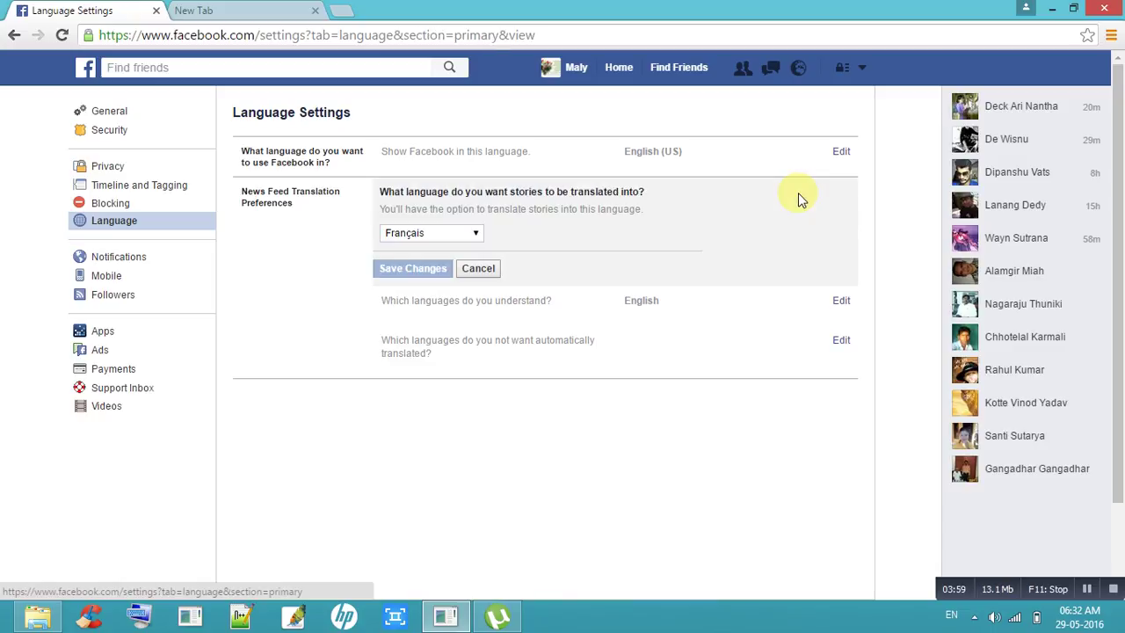
Save English as the News Feed translation language, then start editing the languages you understand
click(473, 235)
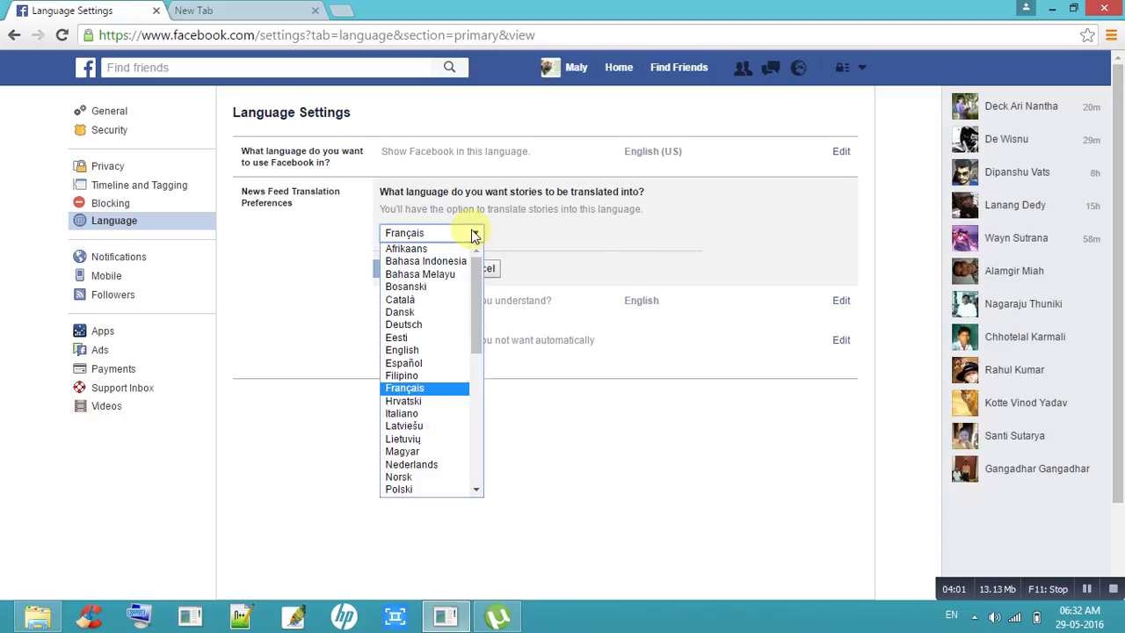
click(448, 350)
click(431, 277)
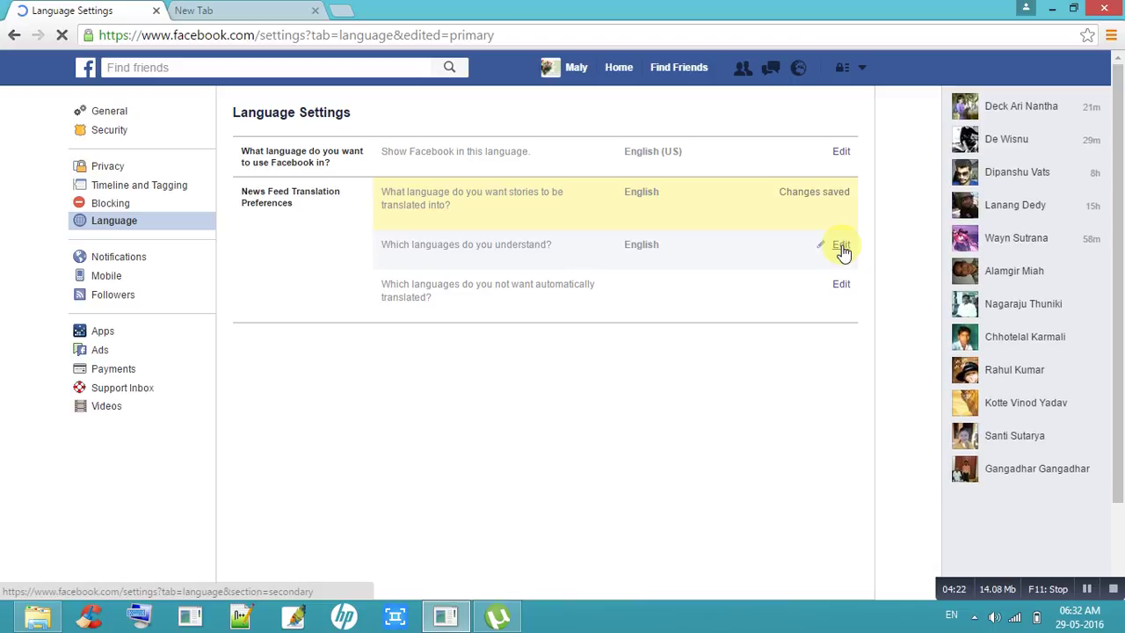
click(843, 248)
click(466, 289)
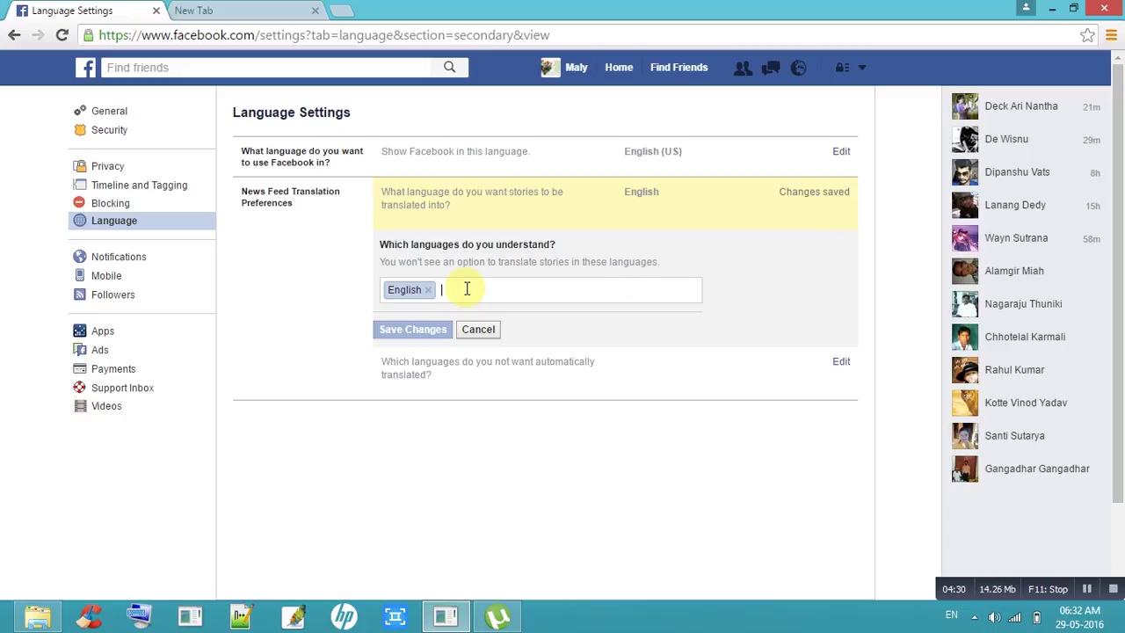
click(477, 328)
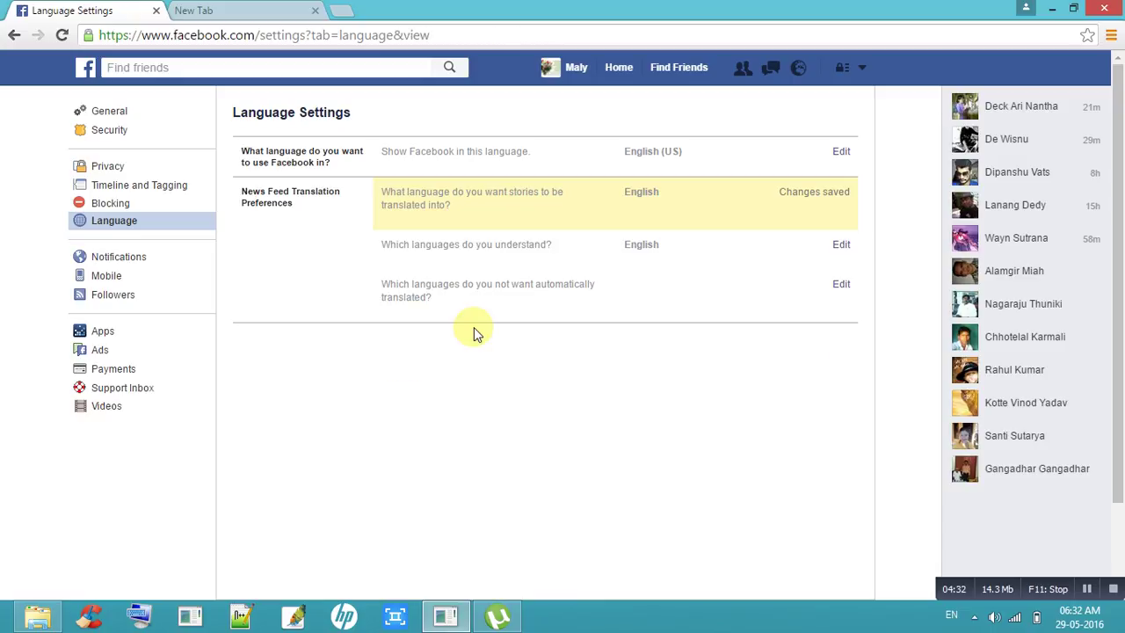